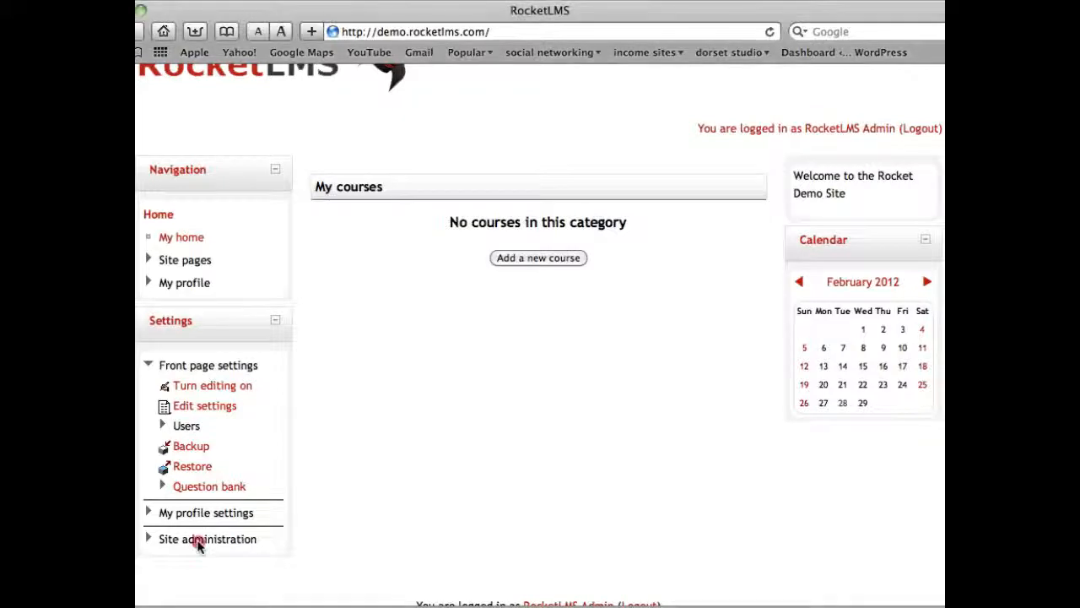
# - Open the form for adding a new user from the site administration's user account settings
pyautogui.click(199, 547)
pyautogui.click(199, 545)
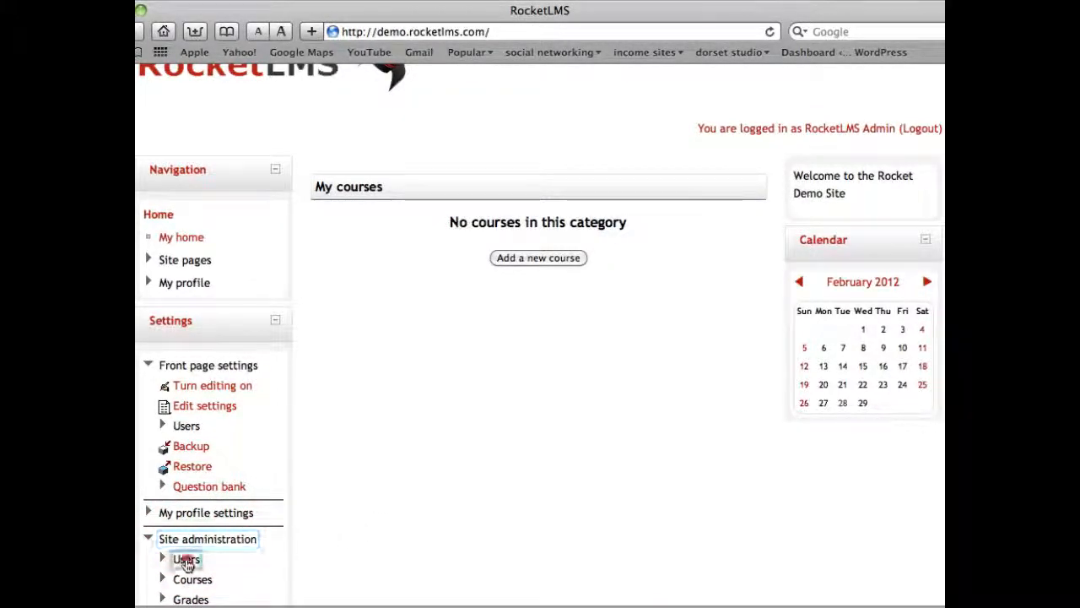
pyautogui.click(184, 560)
pyautogui.scroll(-1, 371, 515)
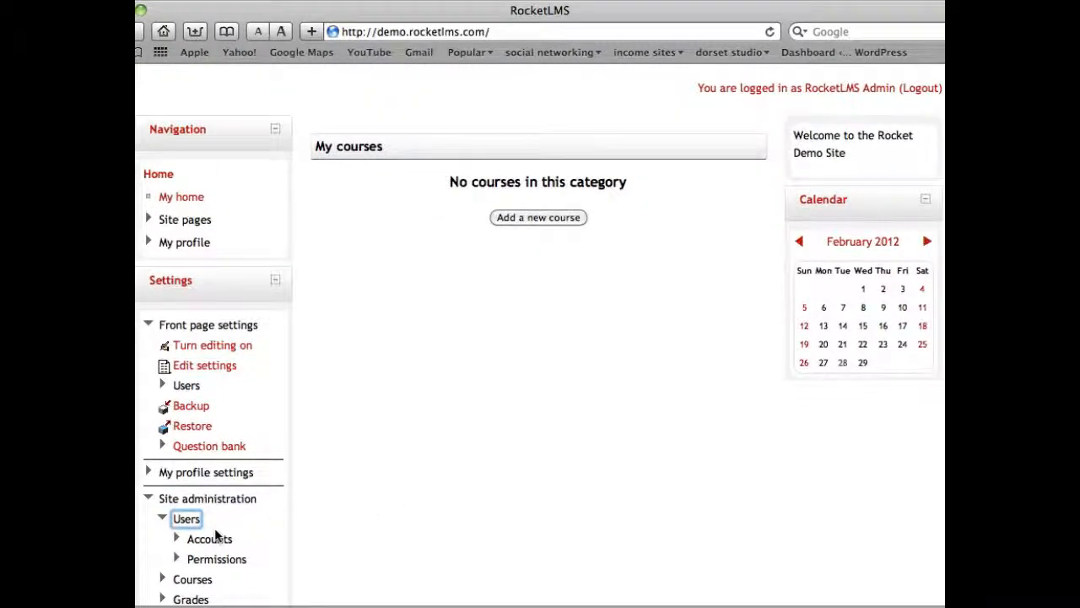
pyautogui.click(209, 540)
pyautogui.scroll(-4, 408, 517)
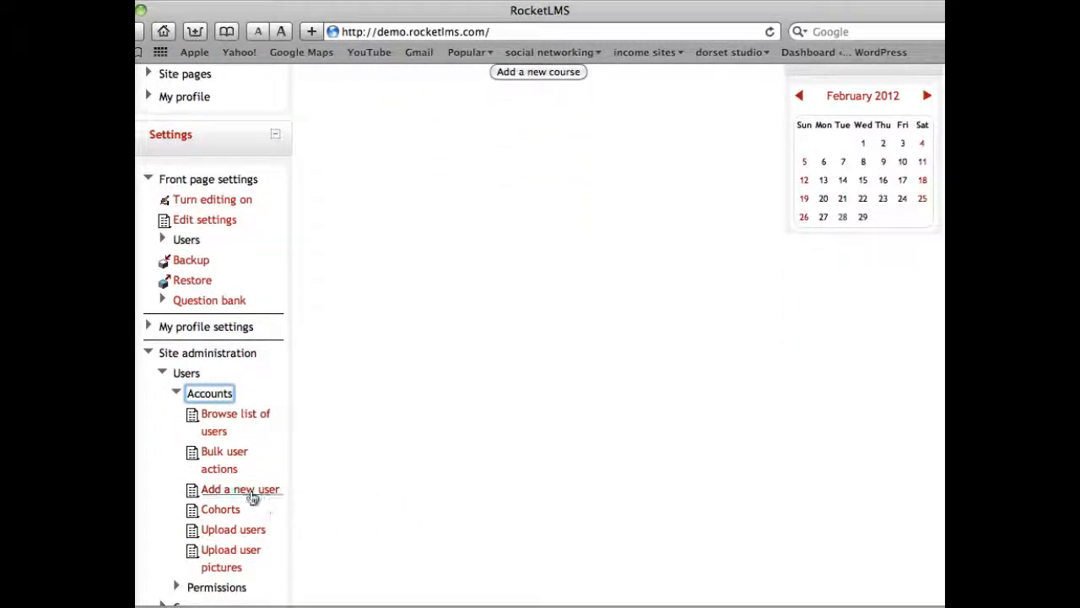
pyautogui.click(253, 490)
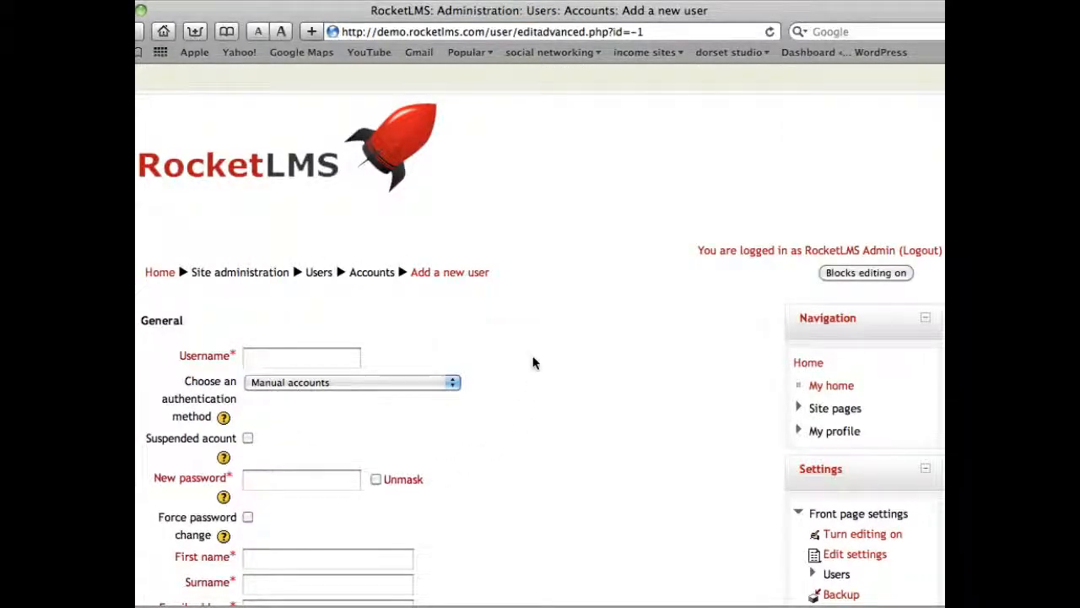
# - Read the help notes for the suspended account and force password change settings on the new user form
pyautogui.scroll(-1, 532, 363)
pyautogui.scroll(-5, 531, 364)
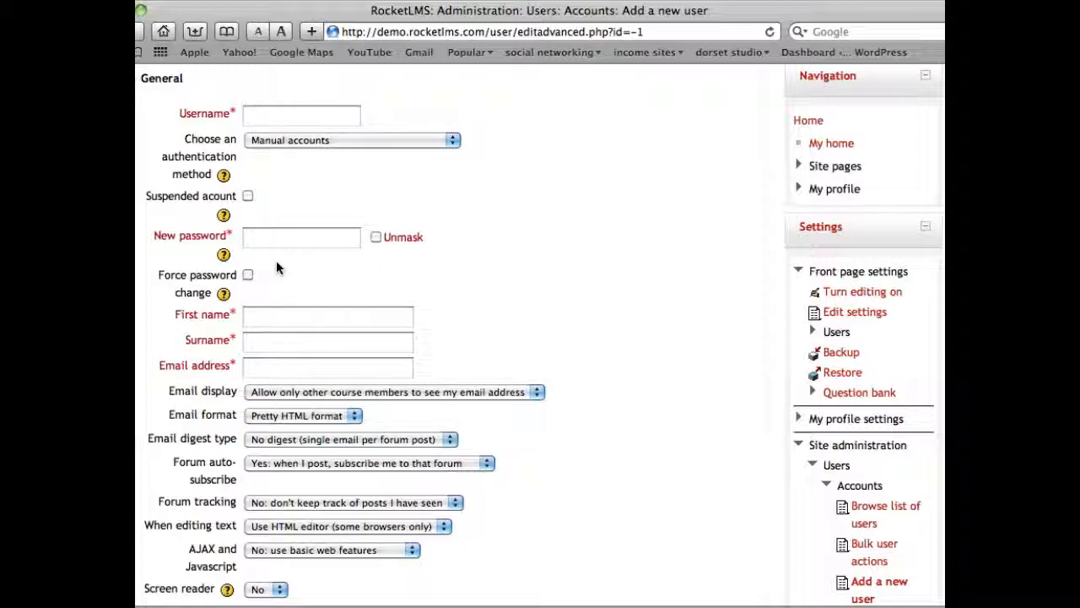
pyautogui.click(223, 218)
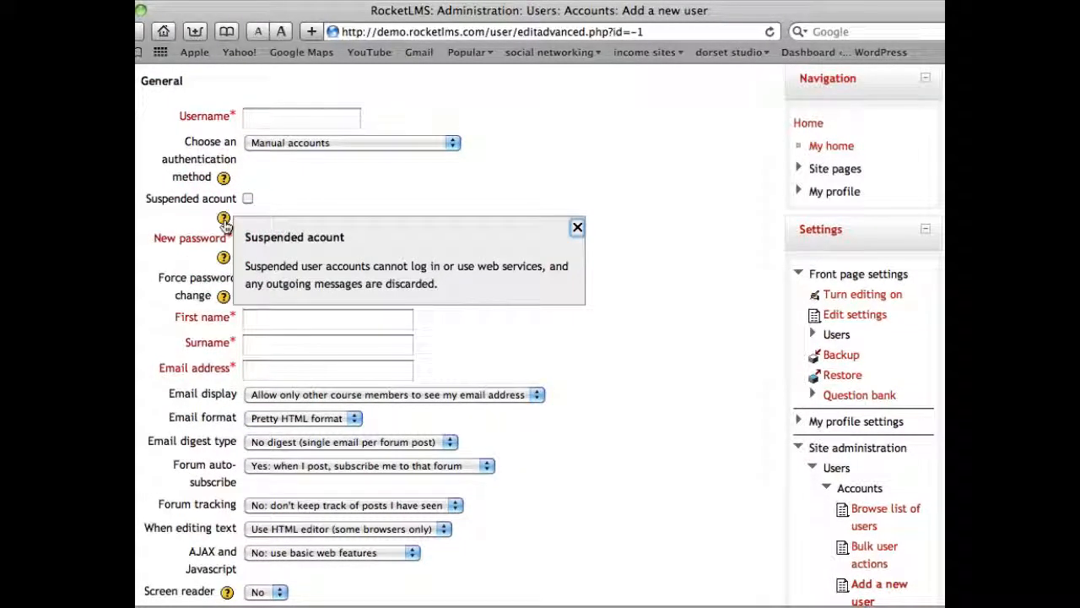
pyautogui.click(578, 227)
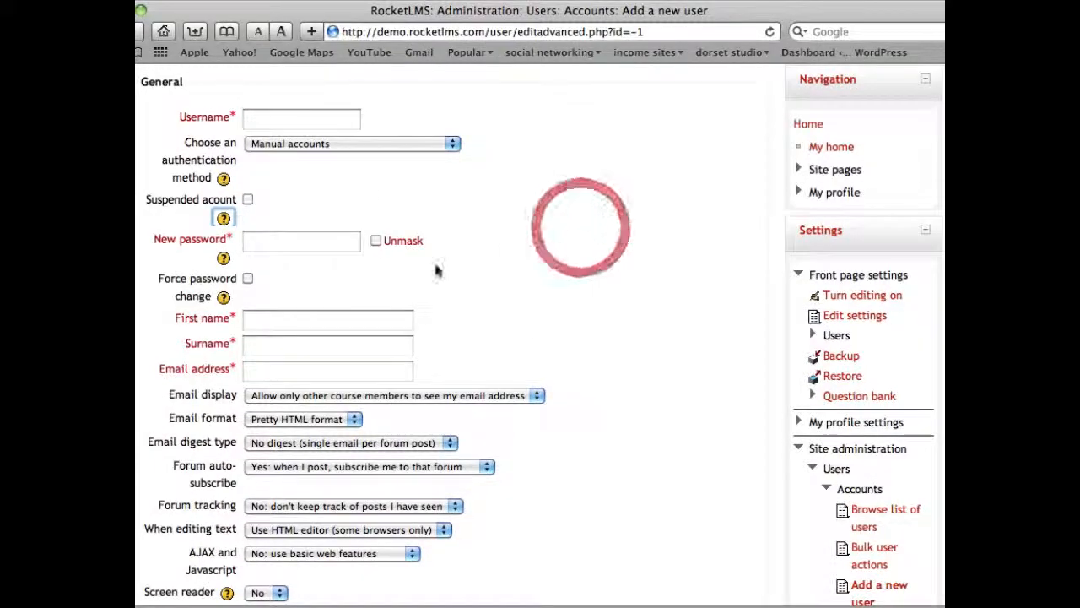
pyautogui.click(224, 299)
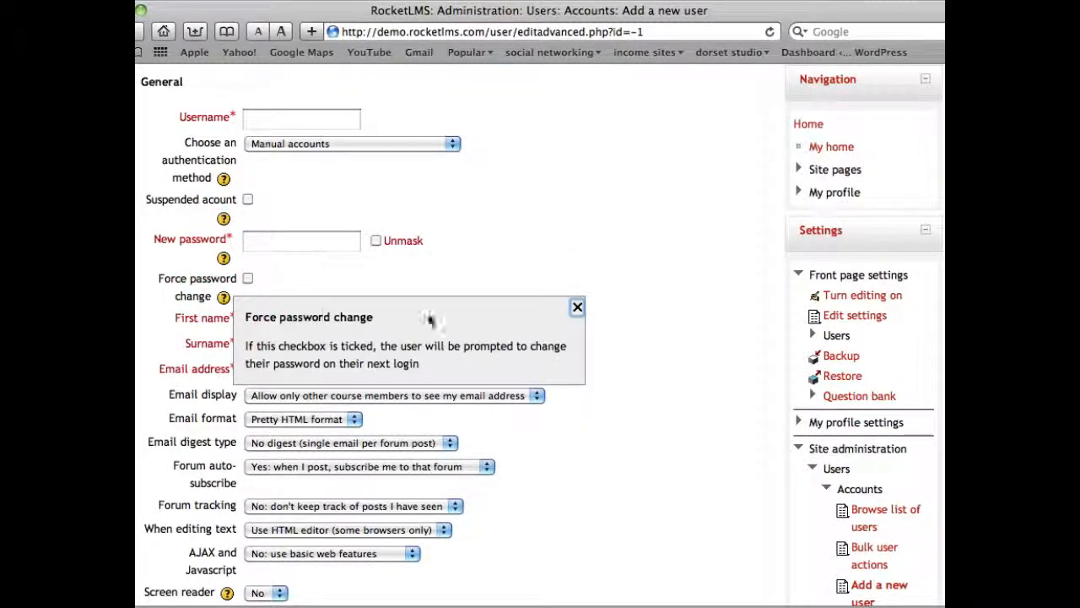
pyautogui.click(577, 311)
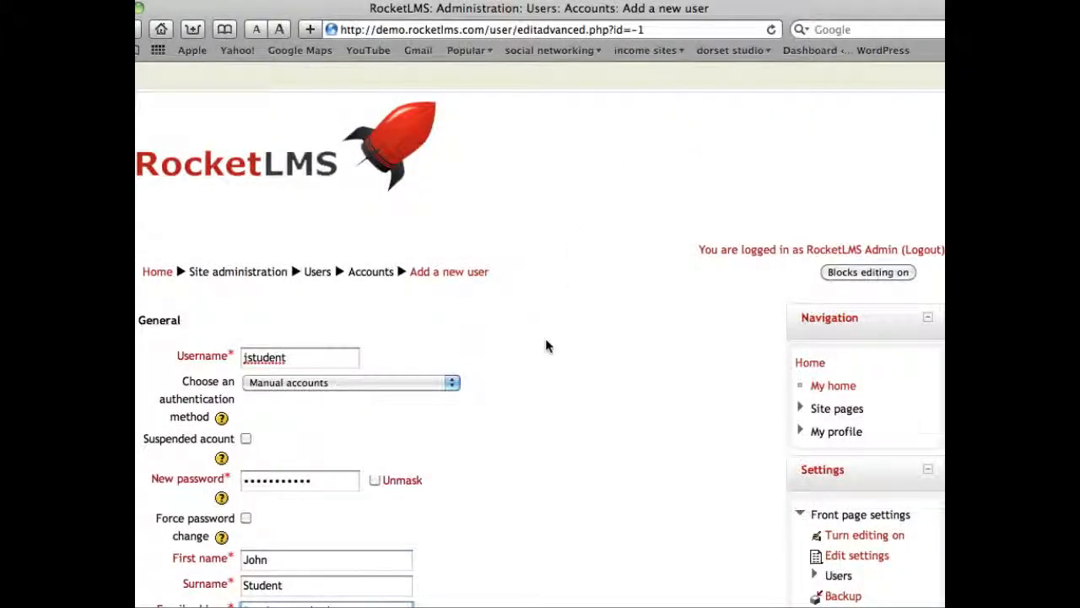
# - Check the completed general details, unmask the new password and enable Force password change for the new user
pyautogui.scroll(-5, 547, 346)
pyautogui.scroll(-4, 591, 348)
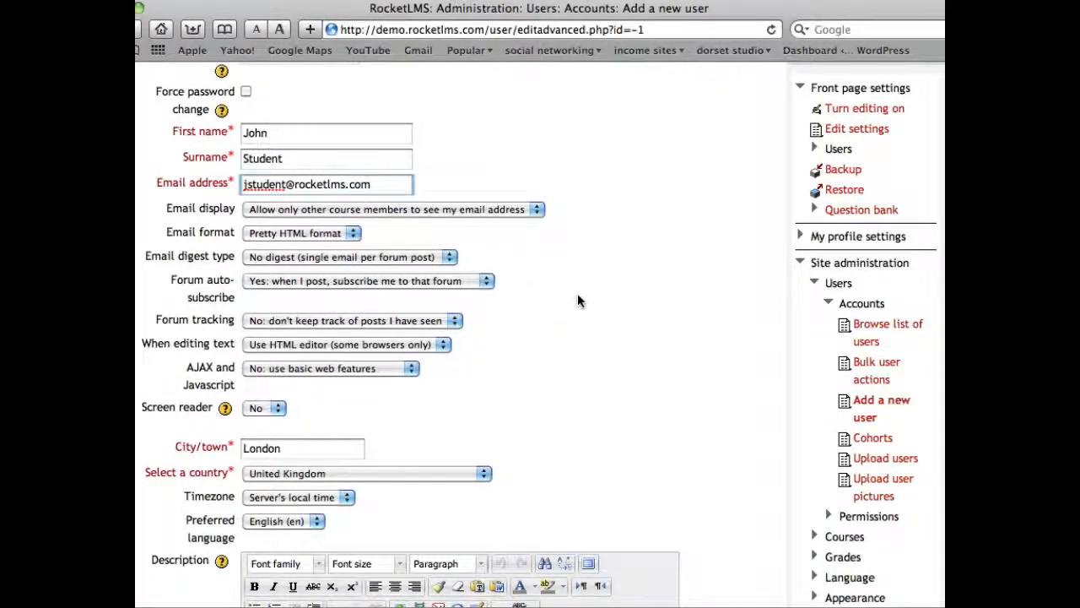
pyautogui.scroll(-4, 578, 297)
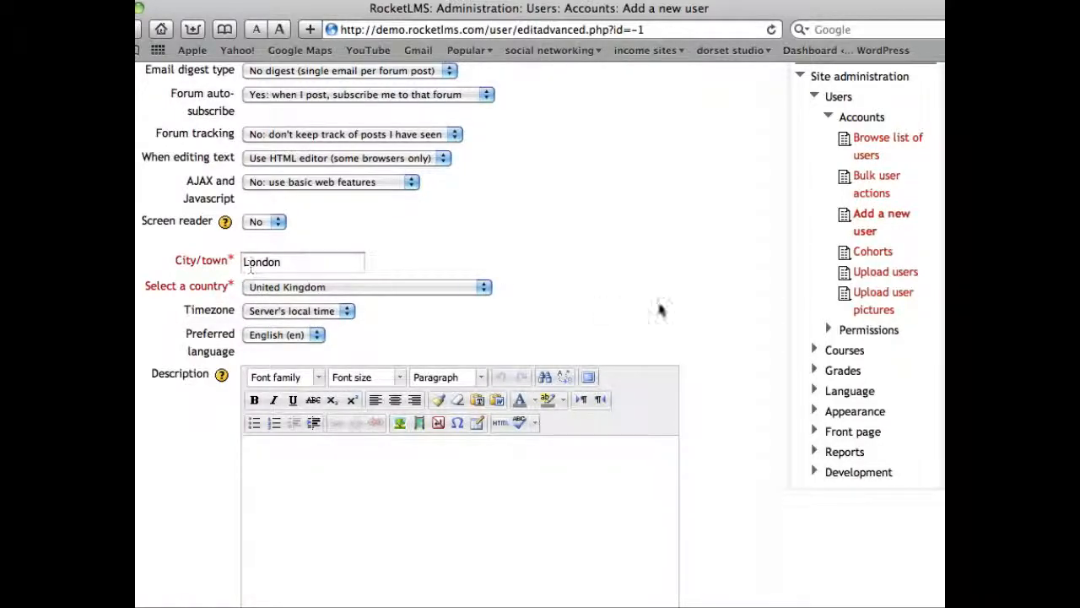
pyautogui.scroll(5, 650, 309)
pyautogui.scroll(3, 645, 314)
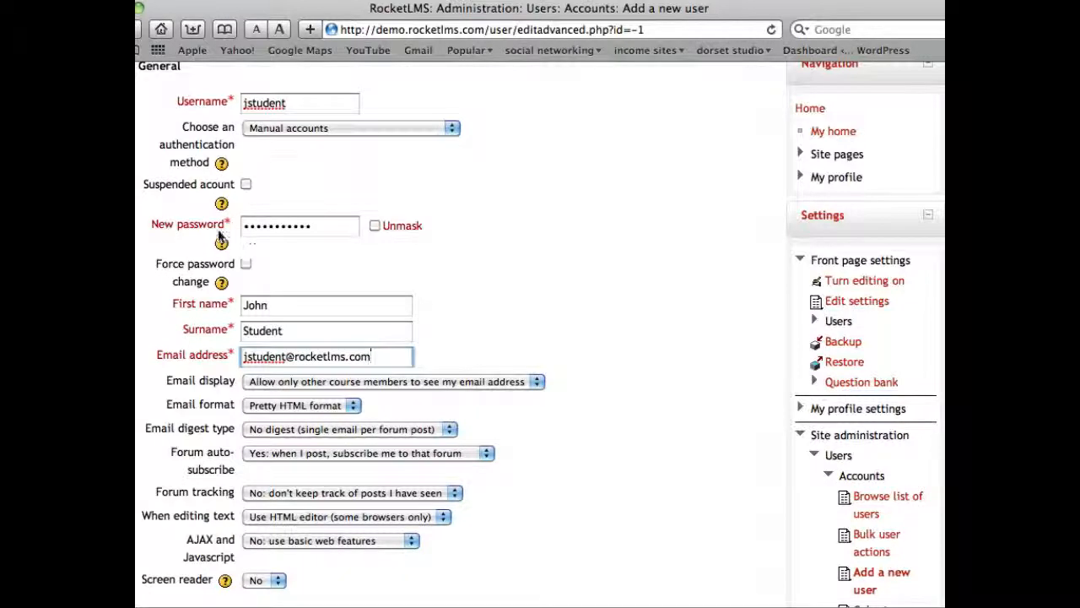
pyautogui.click(375, 226)
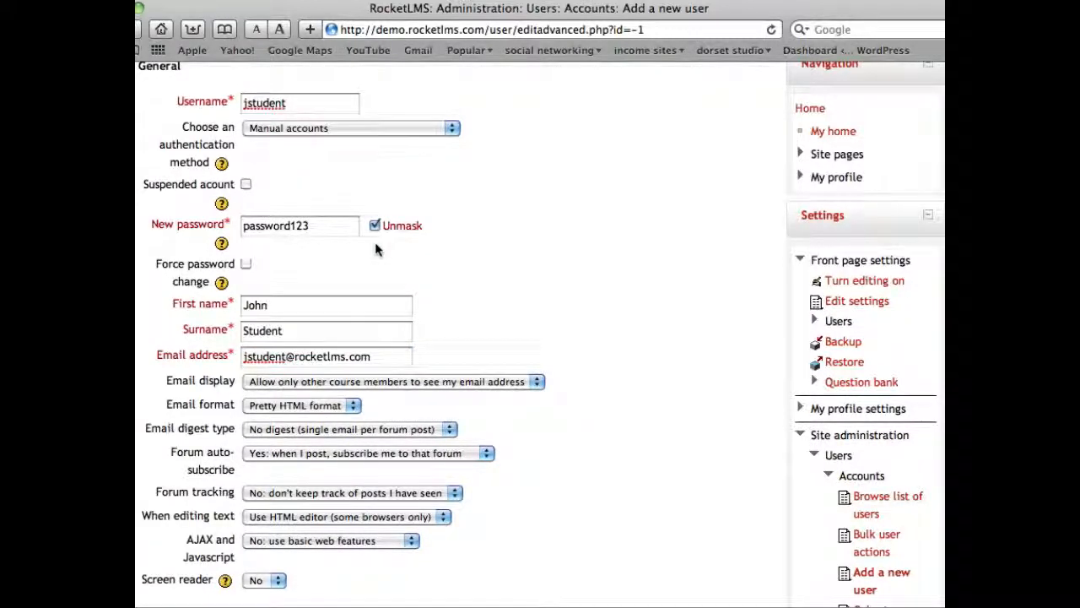
pyautogui.click(245, 265)
# - Save the new user's profile, leaving the description, picture, interests and optional contact fields blank
pyautogui.scroll(-3, 574, 287)
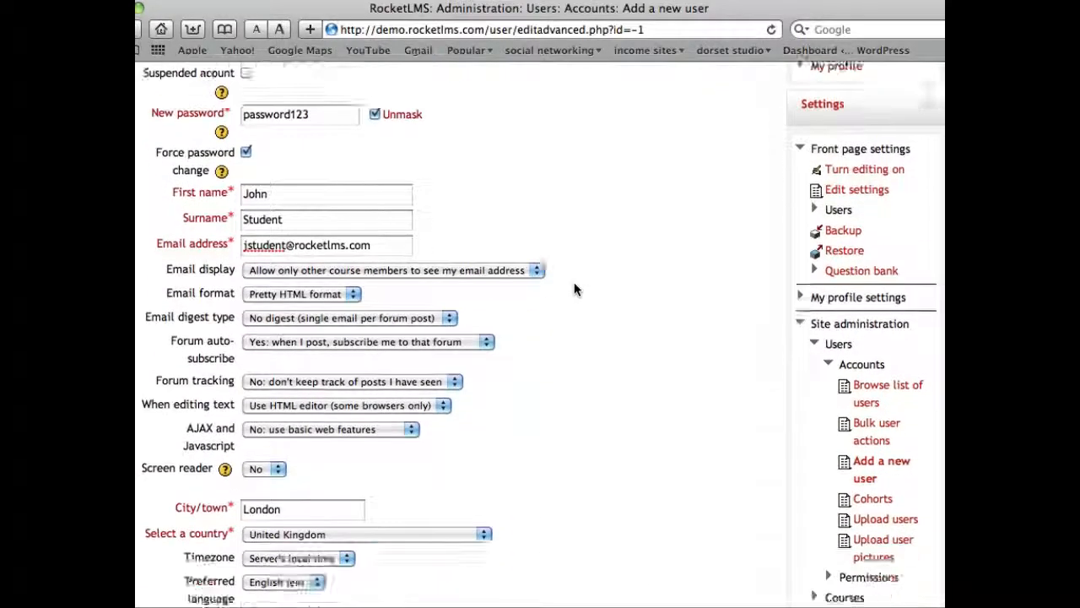
pyautogui.scroll(-8, 574, 287)
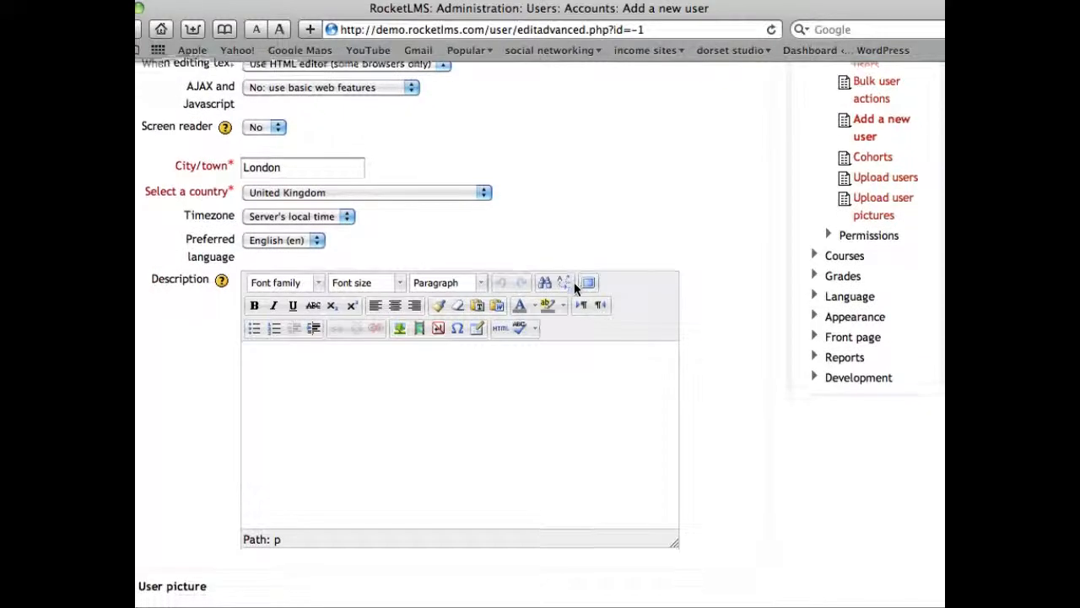
pyautogui.scroll(-1, 574, 281)
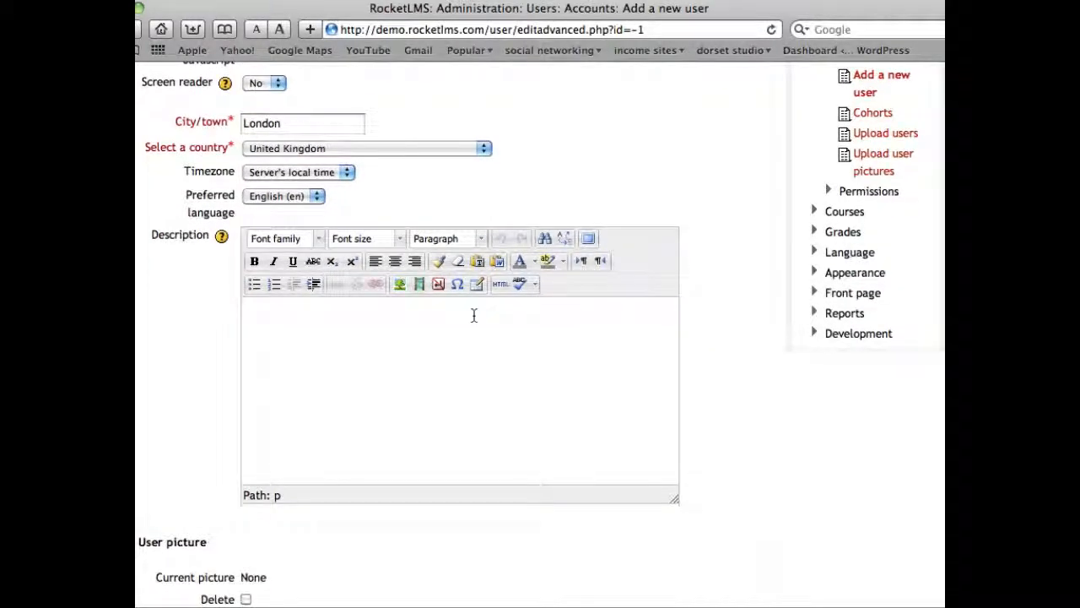
pyautogui.scroll(-6, 473, 314)
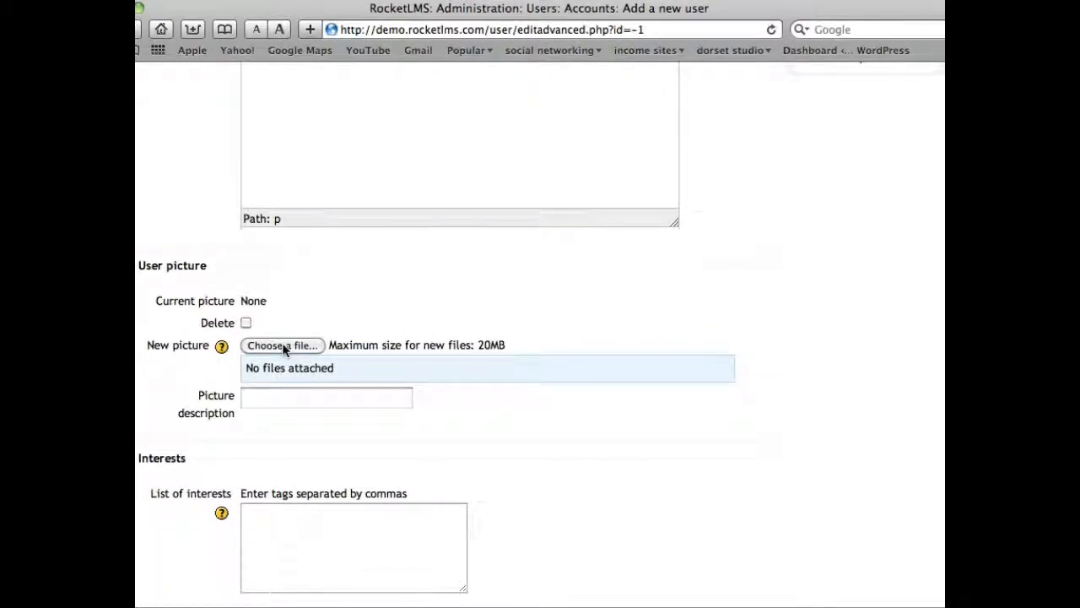
pyautogui.scroll(-7, 623, 475)
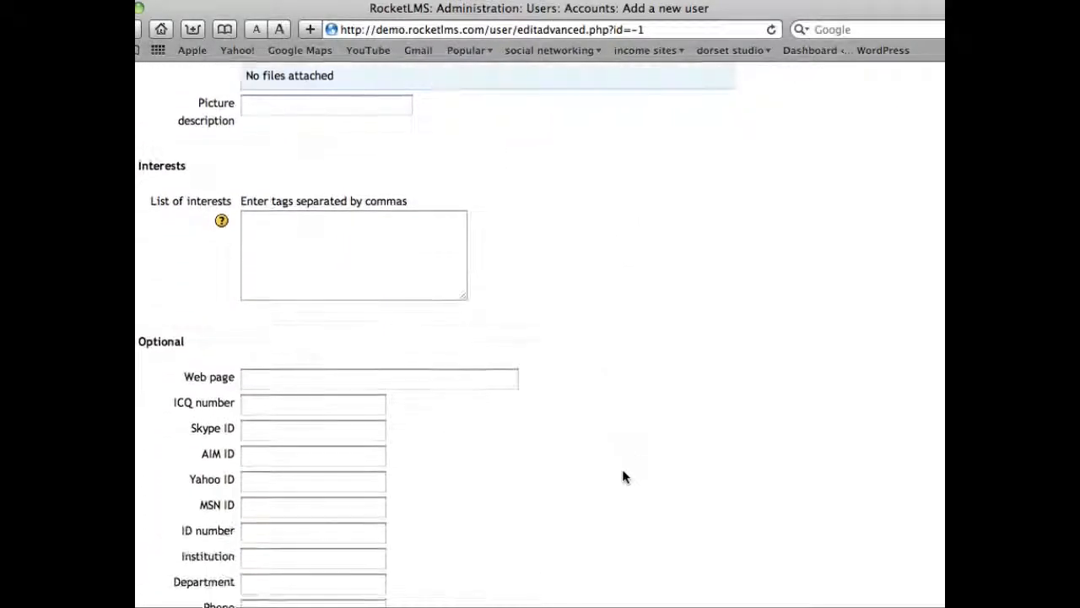
pyautogui.scroll(-9, 624, 477)
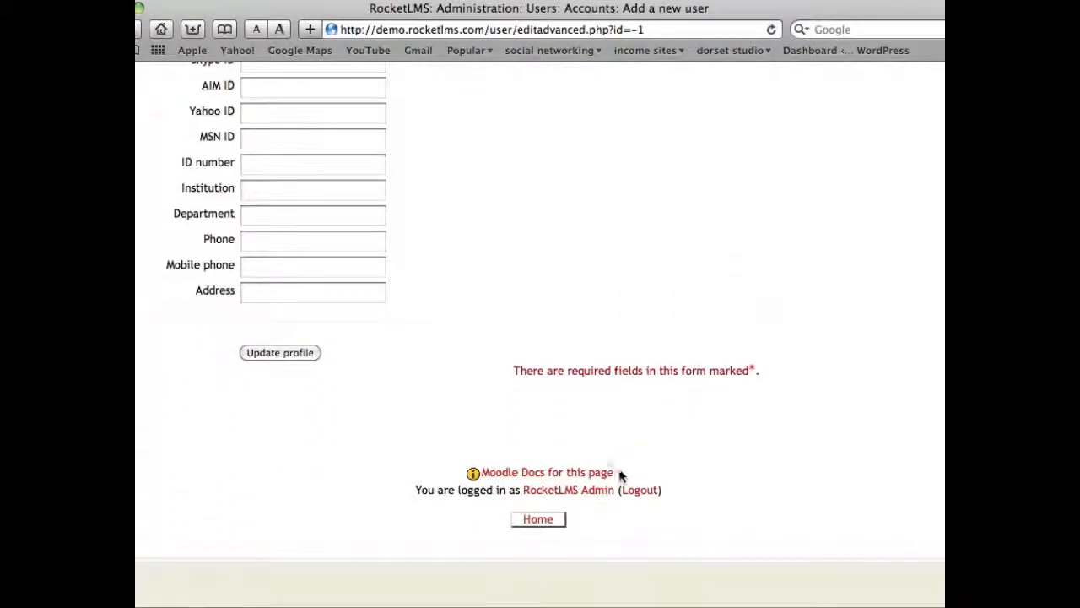
pyautogui.click(290, 357)
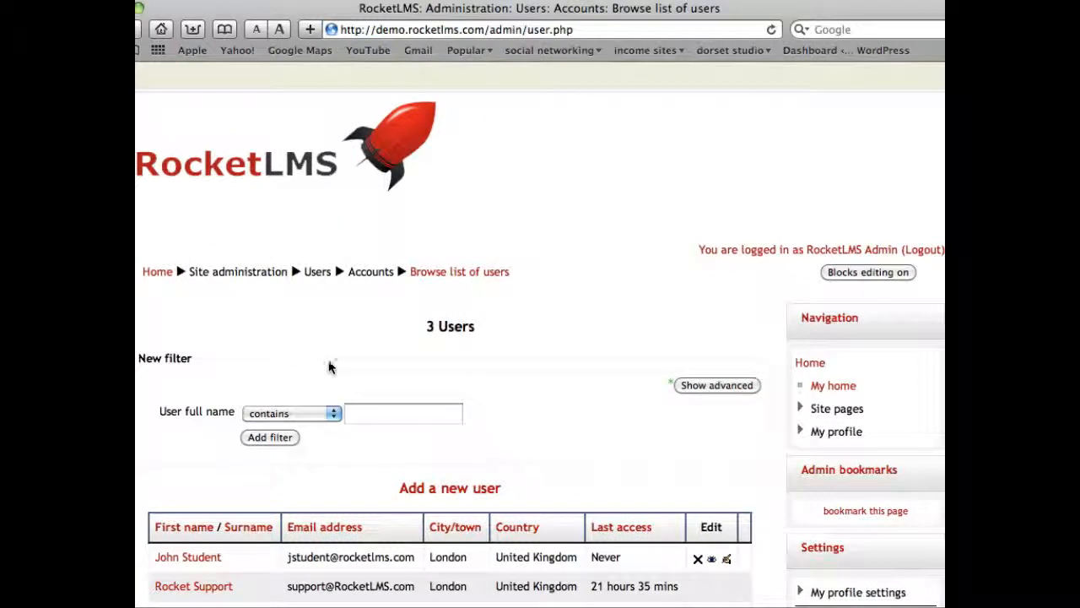
pyautogui.scroll(-3, 507, 386)
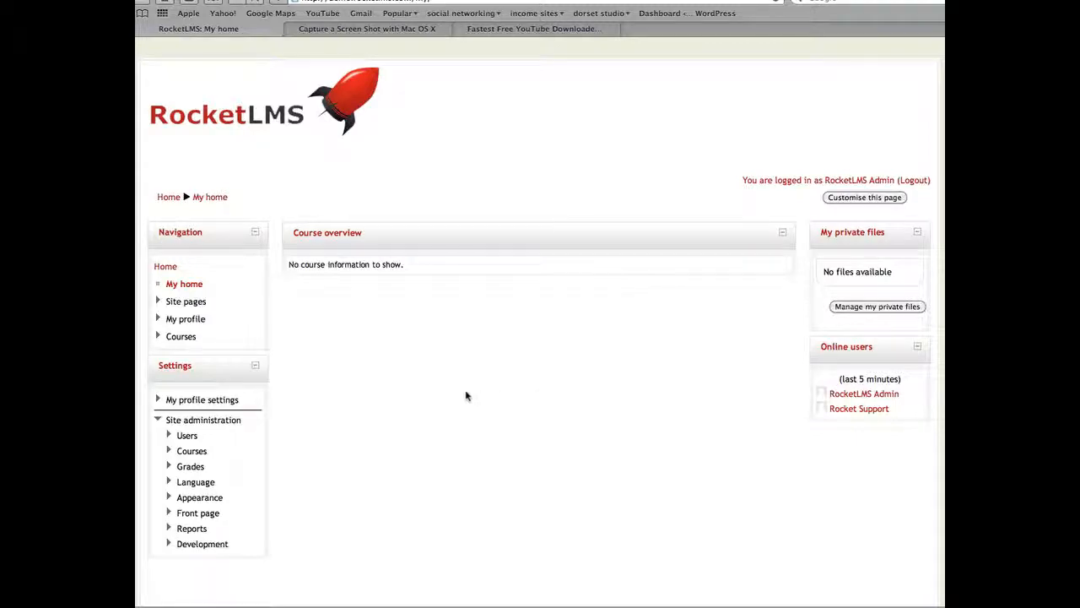
# - Open the list of all user accounts from the site administration settings
pyautogui.click(188, 437)
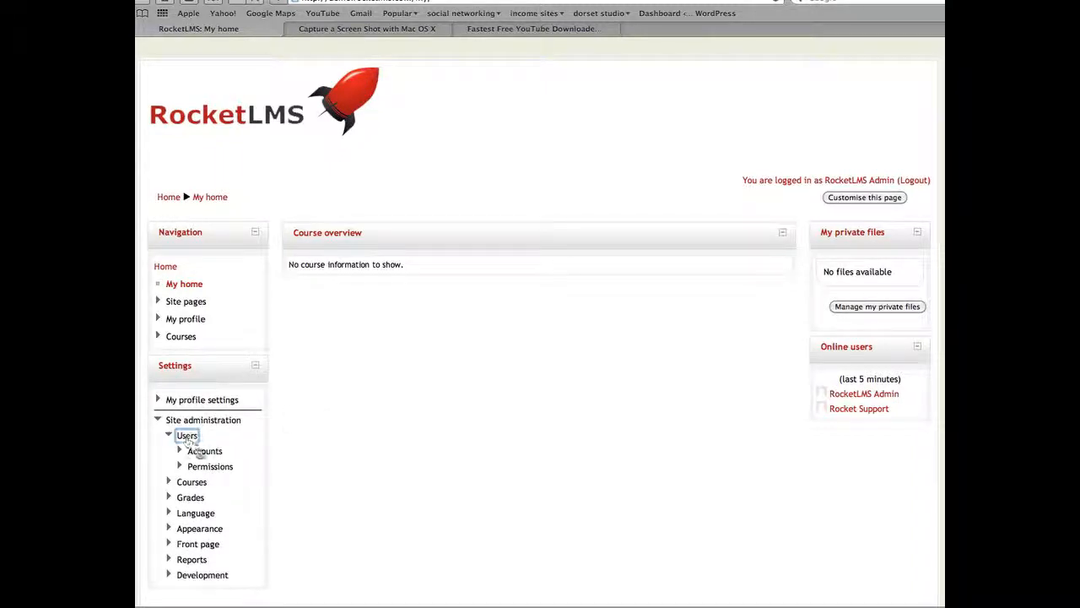
pyautogui.click(200, 453)
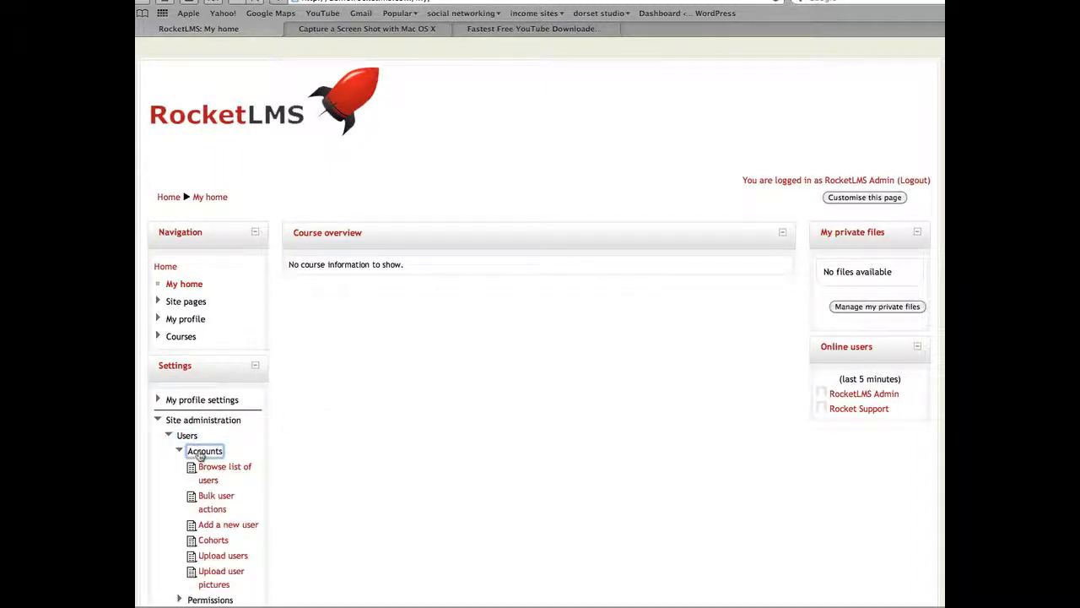
pyautogui.click(210, 473)
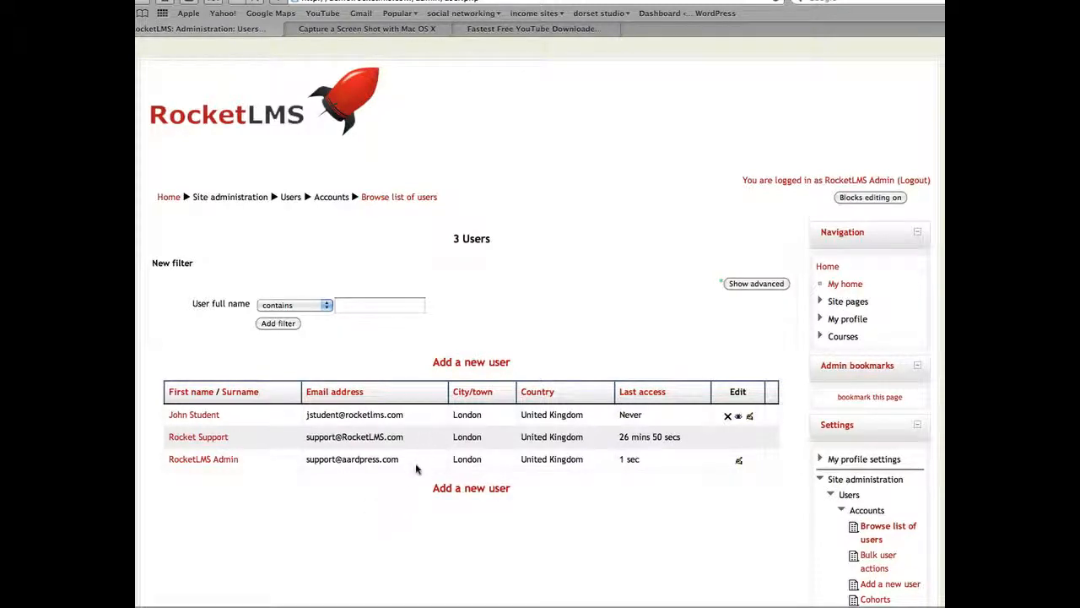
# - Filter the user list to full names that start with the student's first name, and clear all filters after checking
pyautogui.click(326, 305)
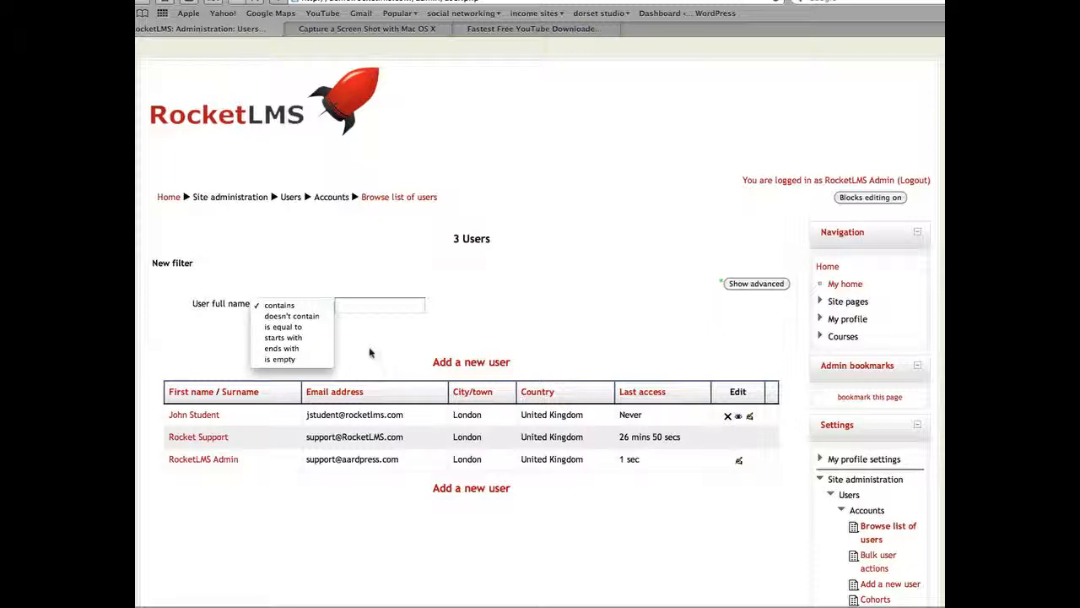
pyautogui.click(308, 338)
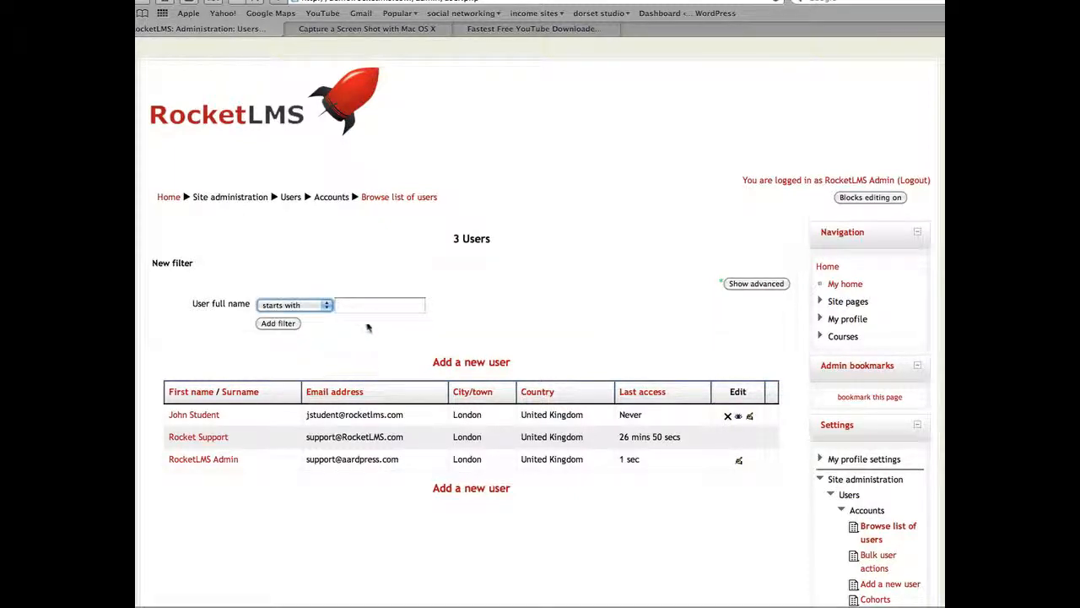
pyautogui.click(371, 307)
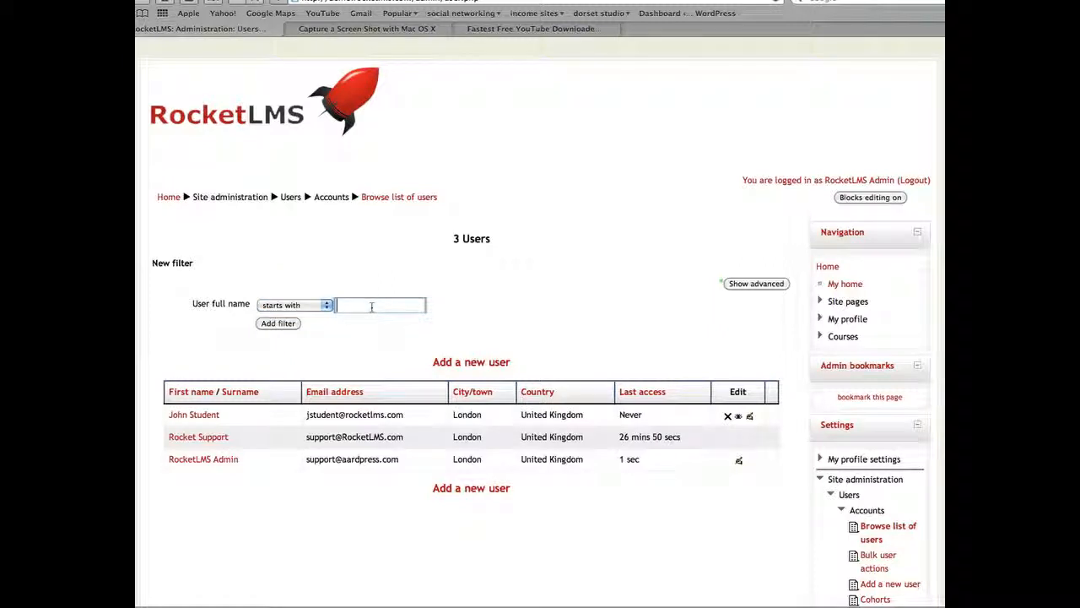
pyautogui.write('john')
pyautogui.click(281, 326)
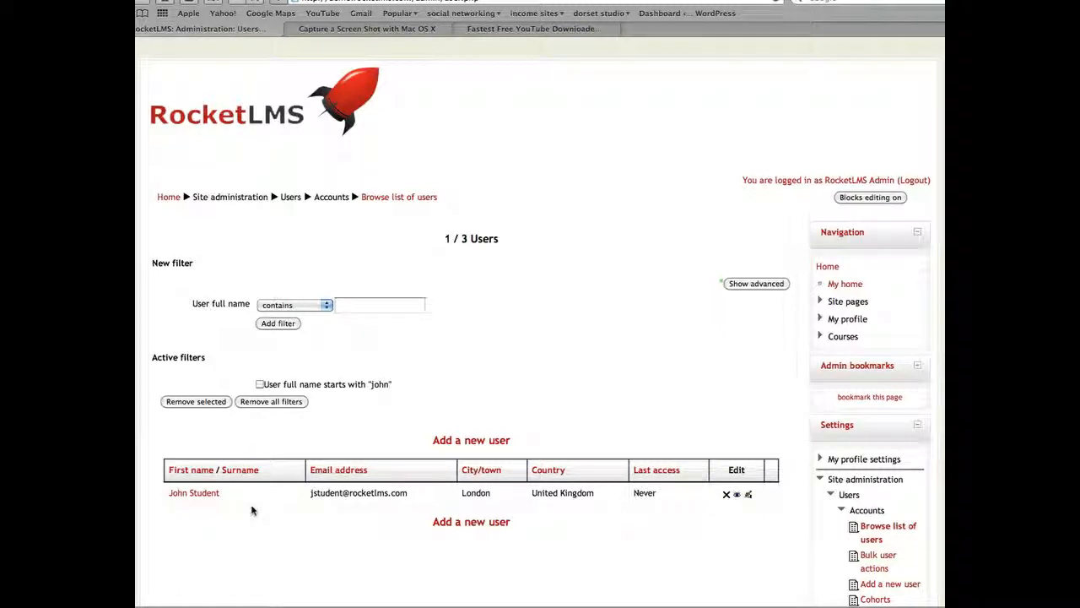
pyautogui.click(266, 404)
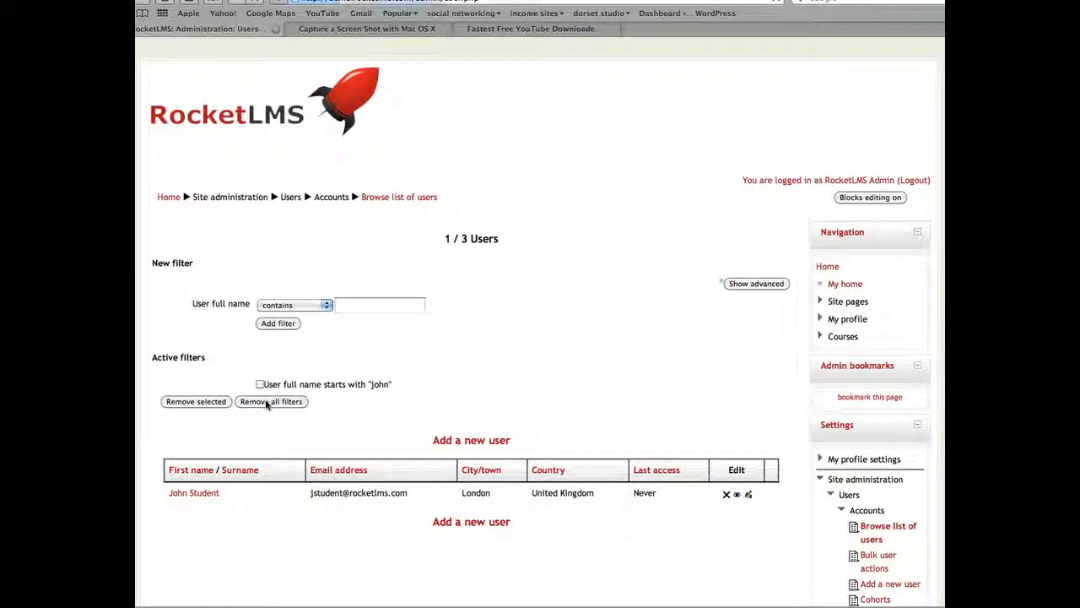
# - Show the advanced user filters, examine the available criteria and hide them again
pyautogui.click(765, 287)
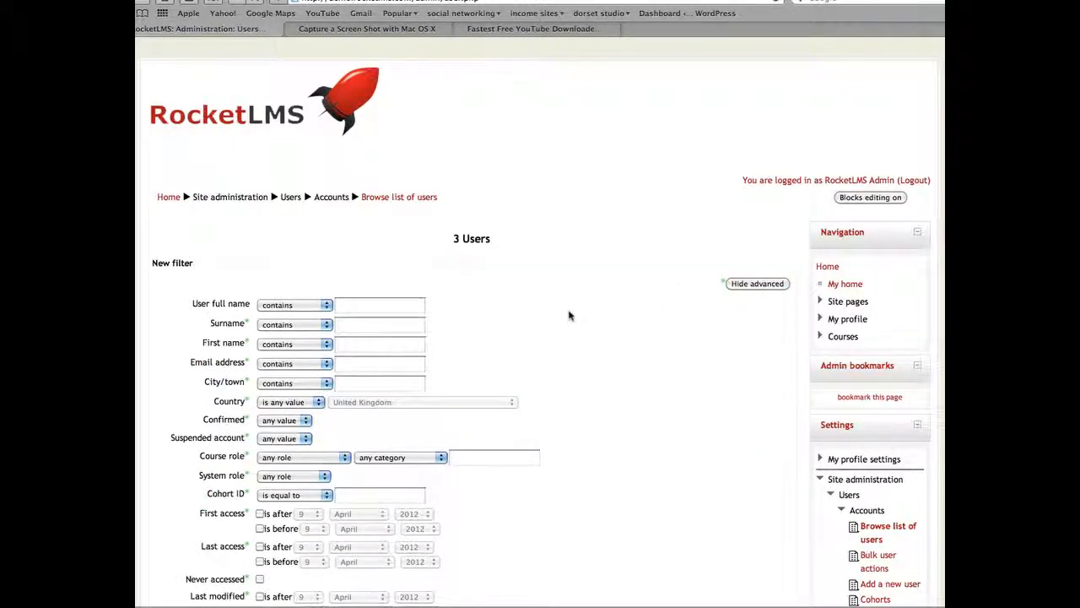
pyautogui.scroll(-5, 566, 315)
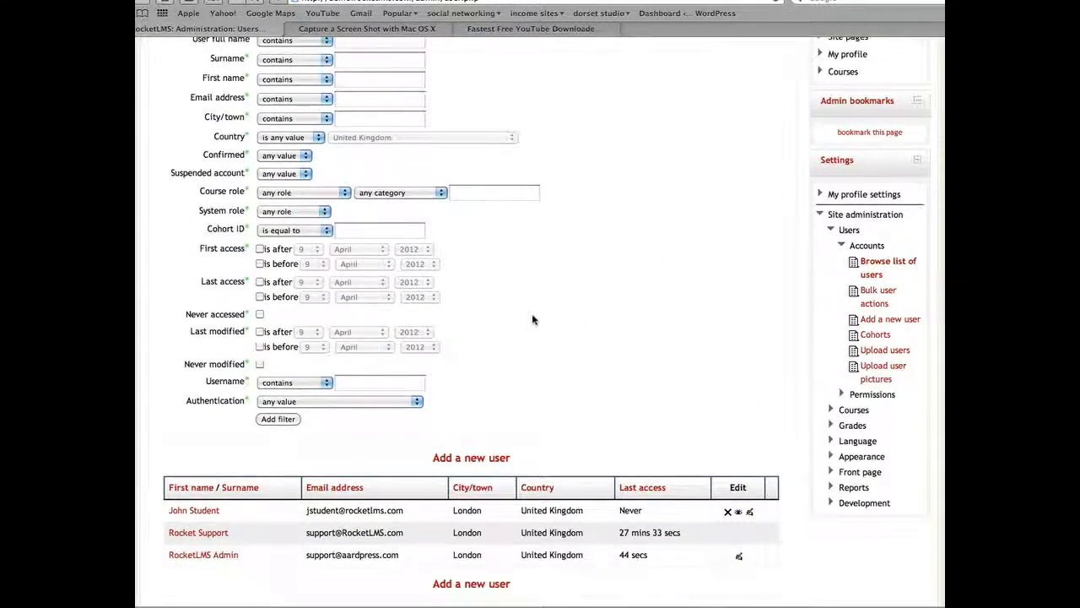
pyautogui.scroll(2, 532, 317)
pyautogui.scroll(3, 531, 318)
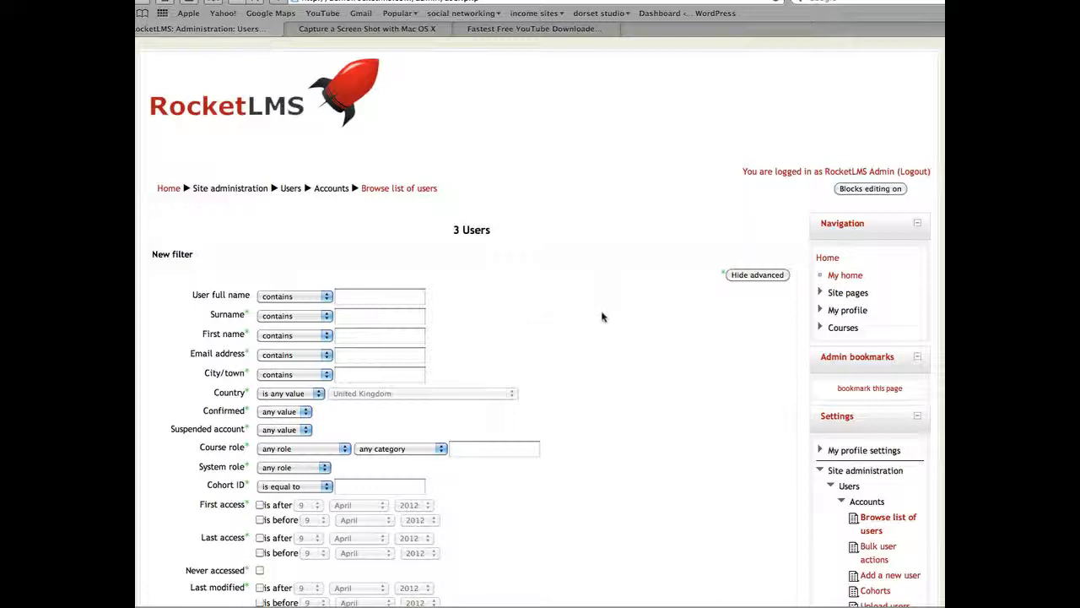
pyautogui.click(747, 276)
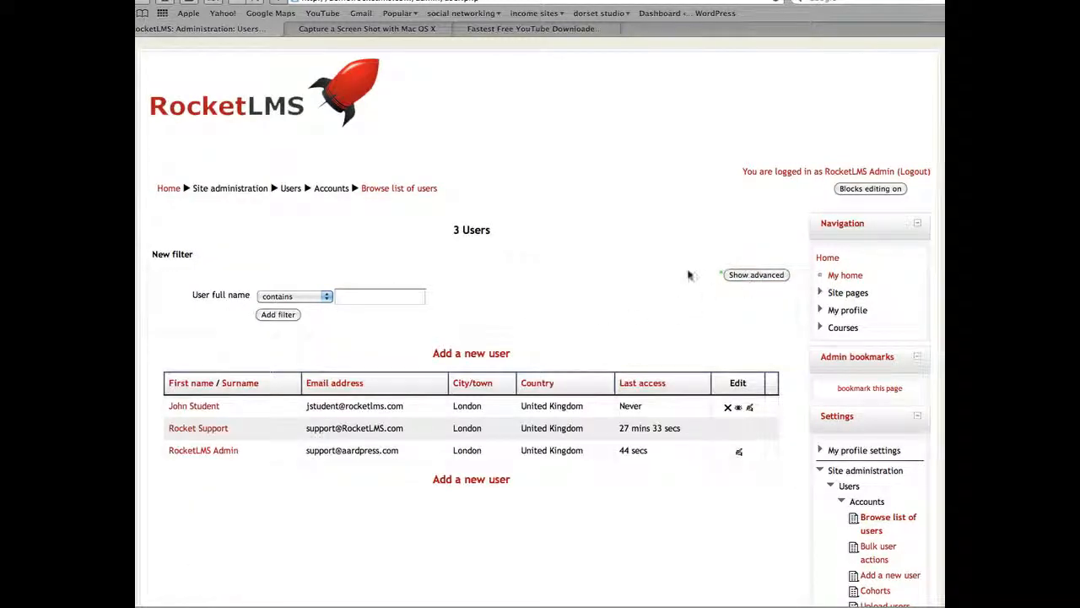
# - Open the new student's profile for editing from the user list
pyautogui.scroll(-2, 549, 314)
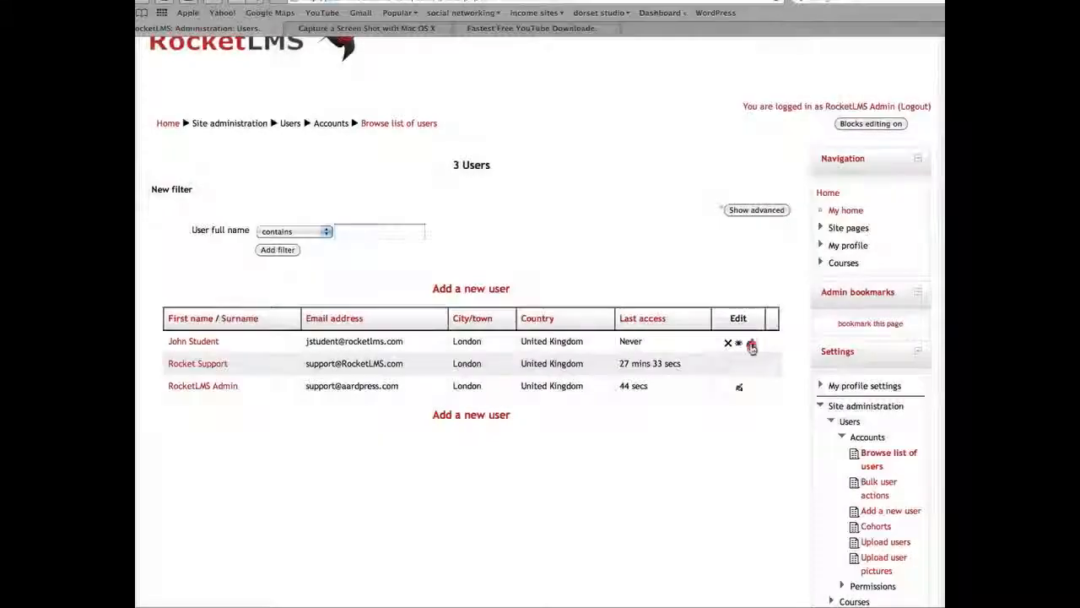
pyautogui.click(750, 343)
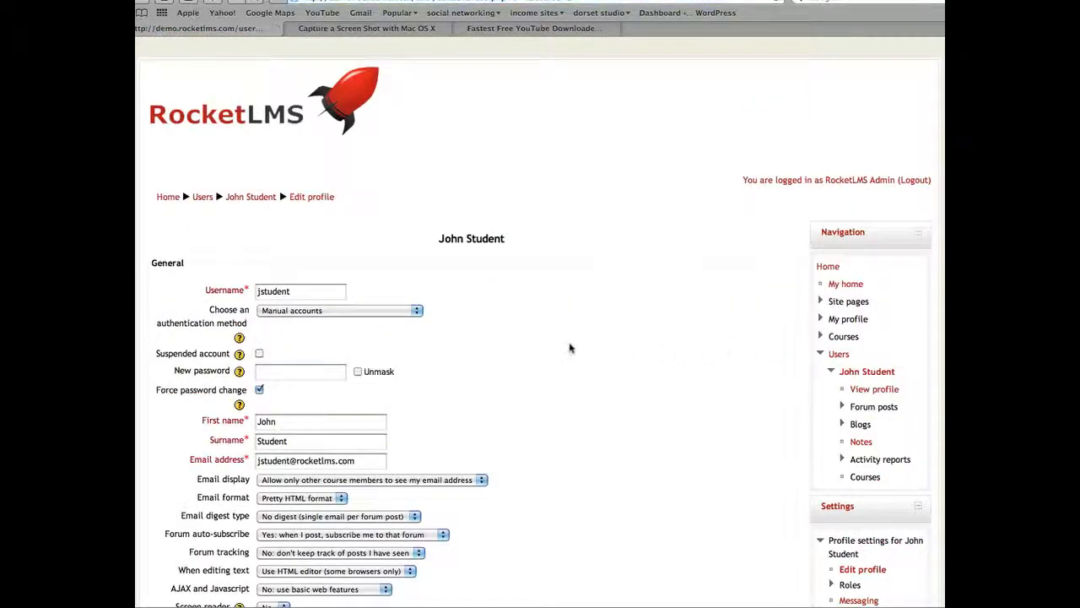
# - Enter a new password for the student's account and unmask it to check what was entered
pyautogui.scroll(-4, 550, 345)
pyautogui.scroll(3, 552, 346)
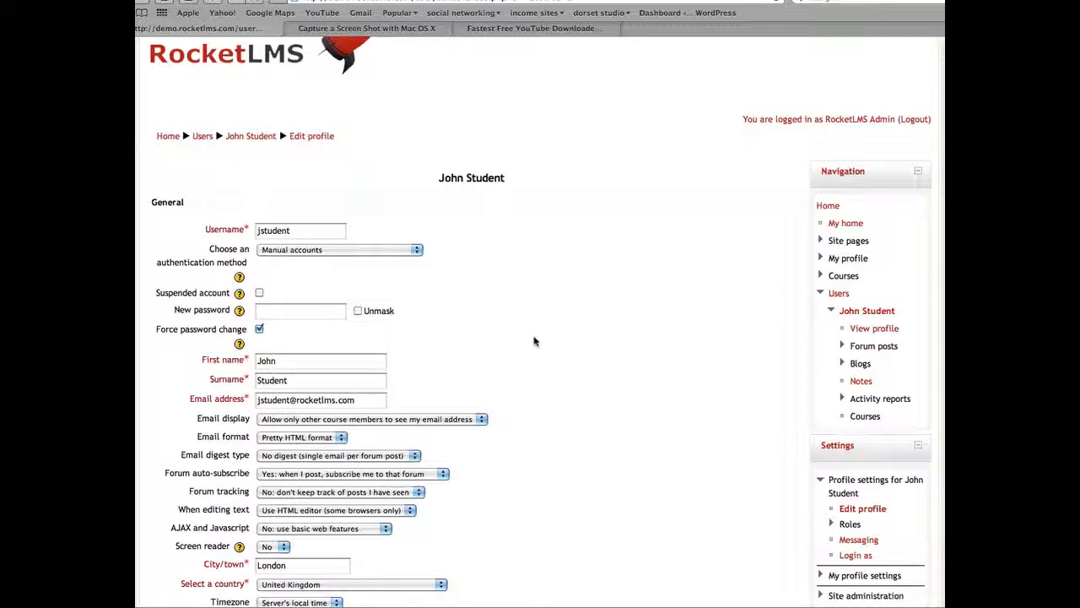
pyautogui.click(298, 312)
pyautogui.write('••••')
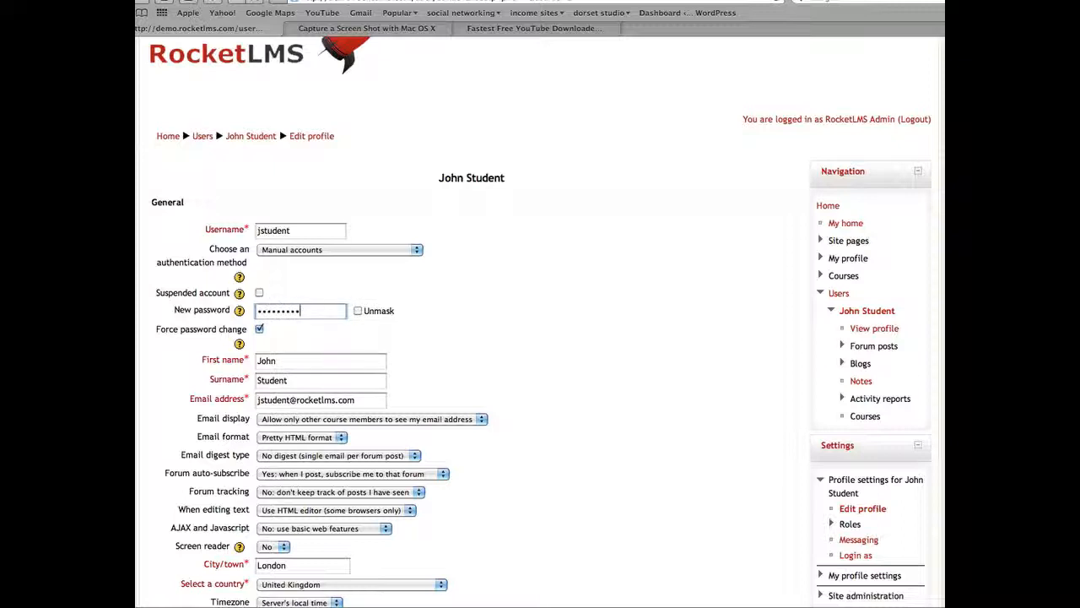
pyautogui.click(358, 311)
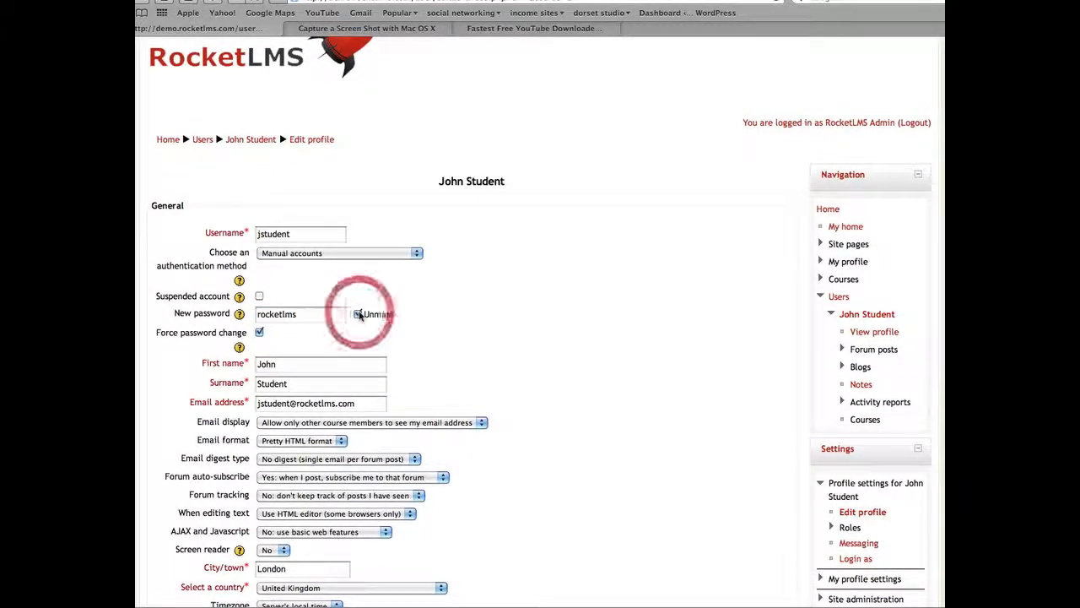
# - Switch the forced password change off and back on, and save the student's updated profile
pyautogui.click(261, 335)
pyautogui.click(261, 335)
pyautogui.scroll(-12, 447, 342)
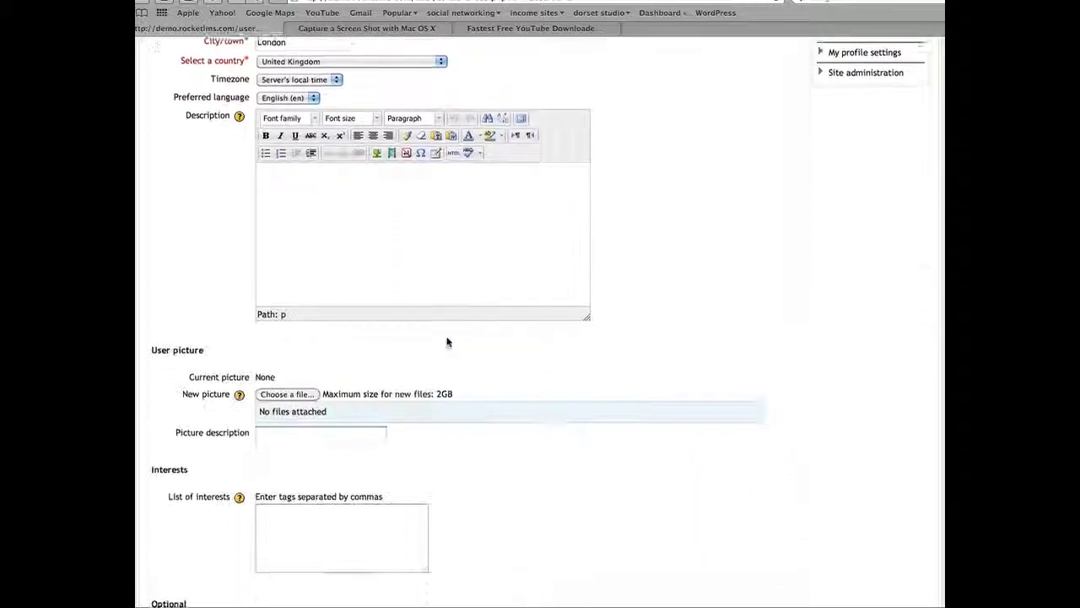
pyautogui.scroll(-10, 448, 341)
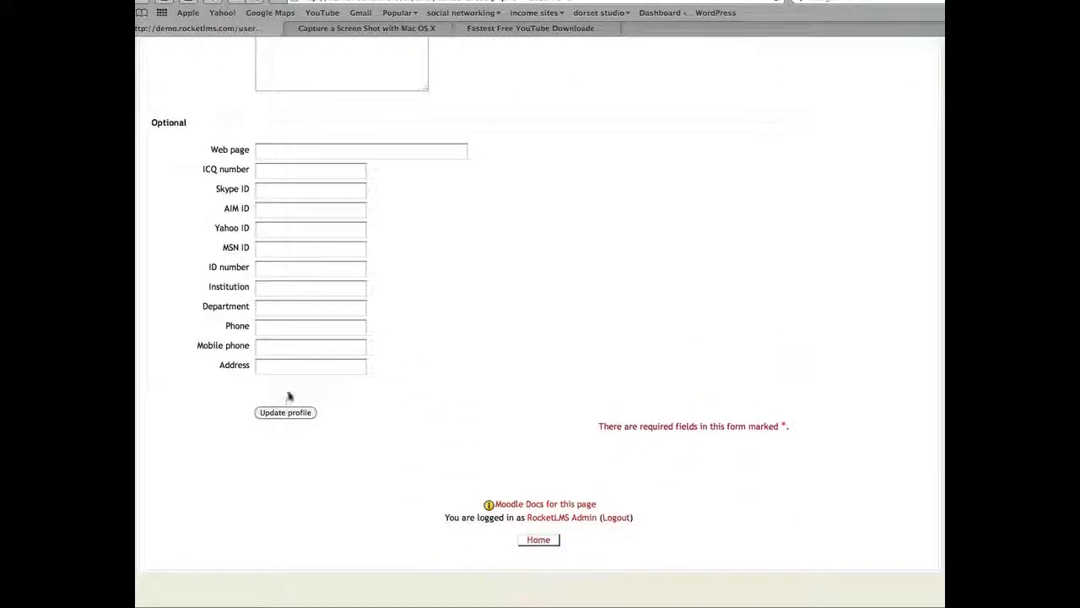
pyautogui.click(286, 413)
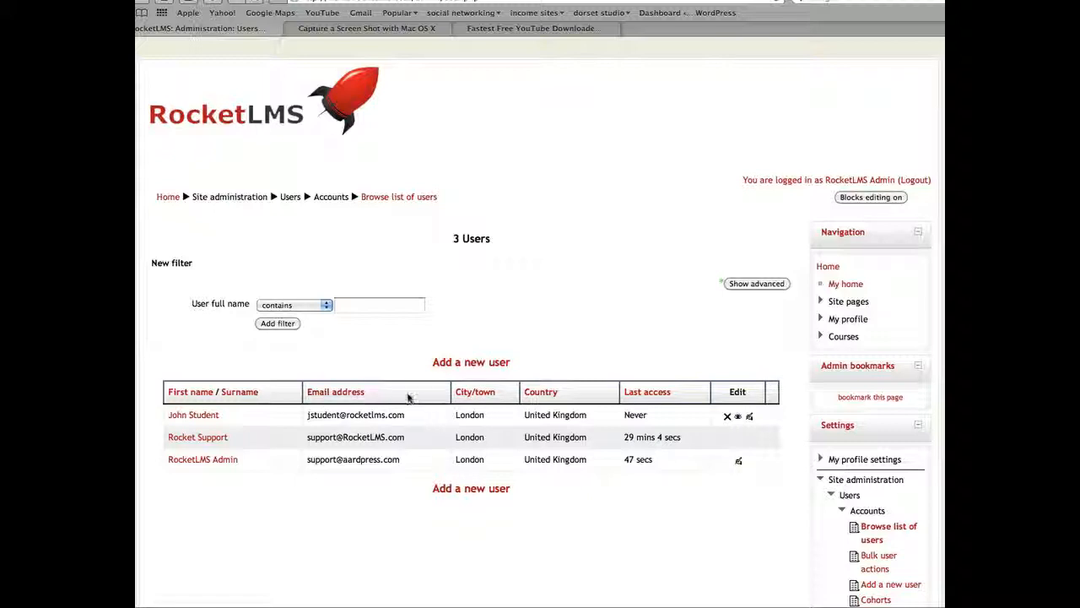
# - Sort the user list by first name, and re-sort it by surname
pyautogui.click(190, 393)
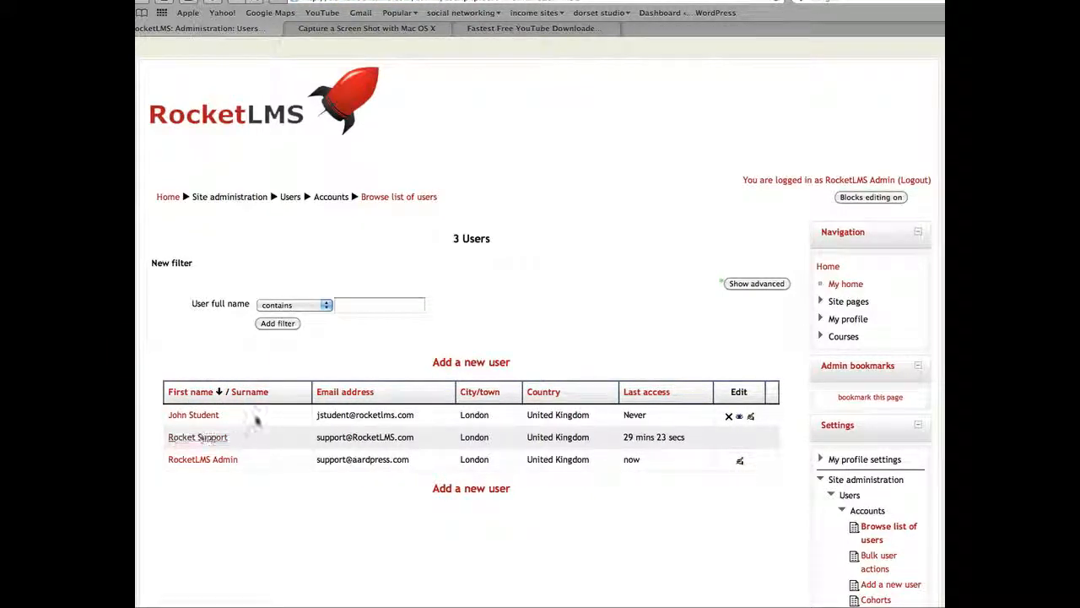
pyautogui.click(250, 392)
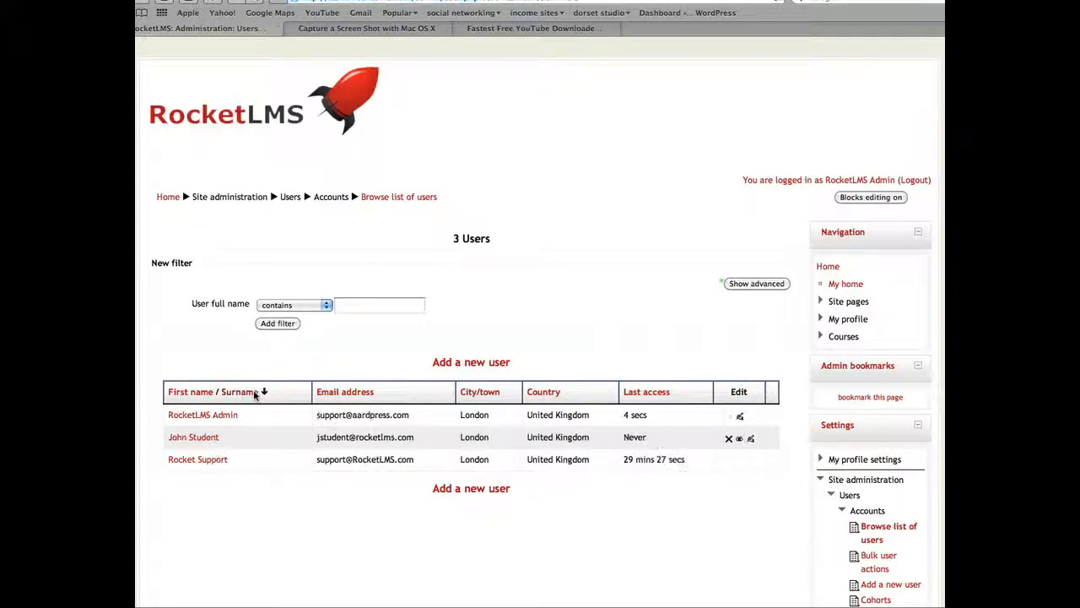